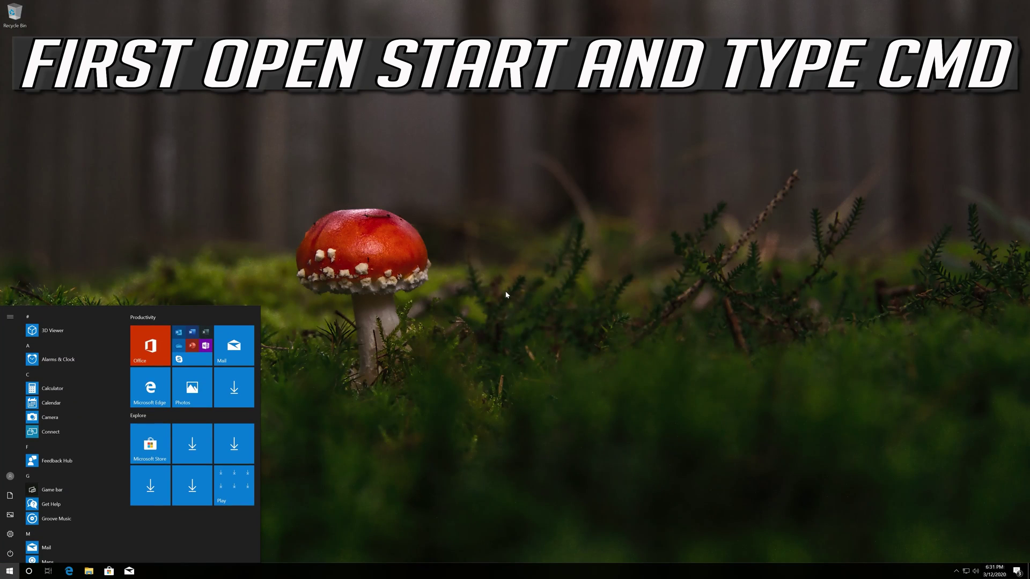
# Search Start for cmd and launch Command Prompt as administrator, approving the UAC prompt
pyautogui.write('cmd')
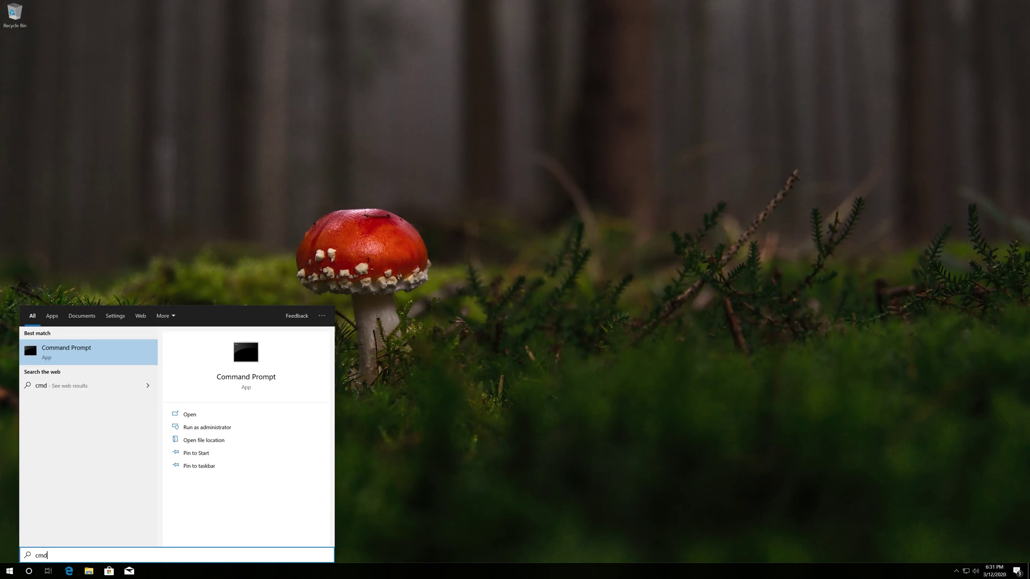
pyautogui.rightClick(84, 353)
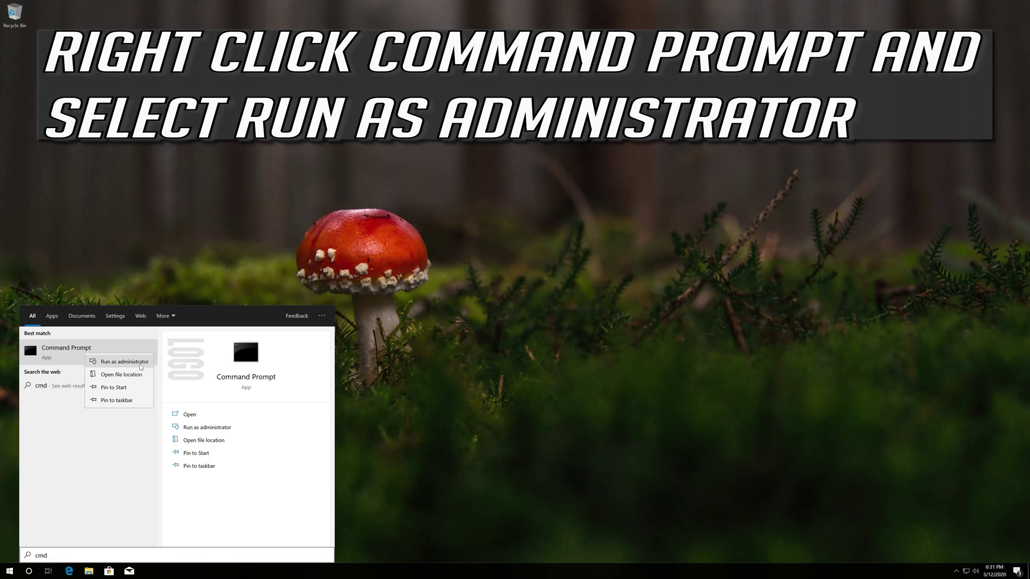
pyautogui.click(127, 360)
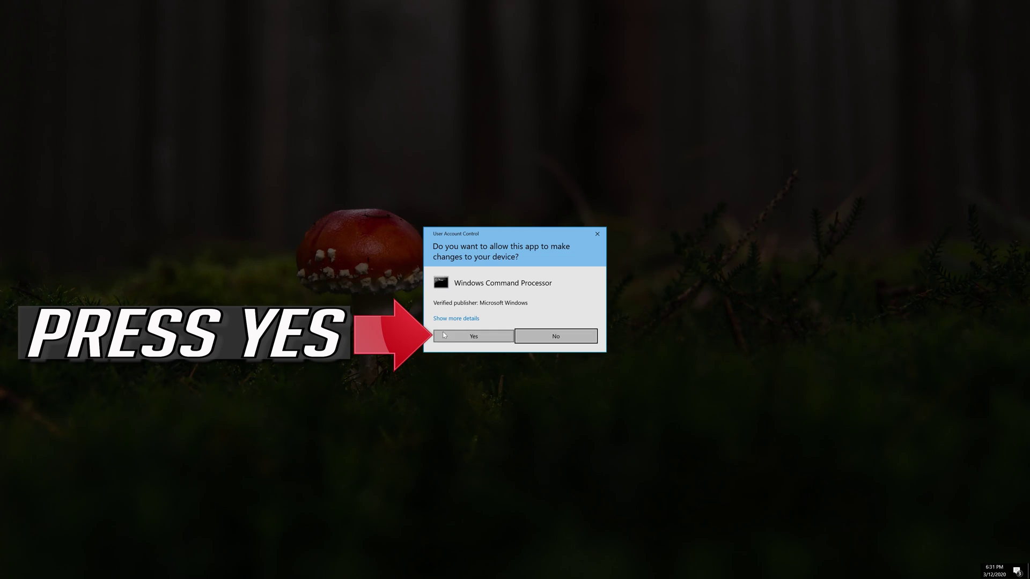
pyautogui.click(484, 336)
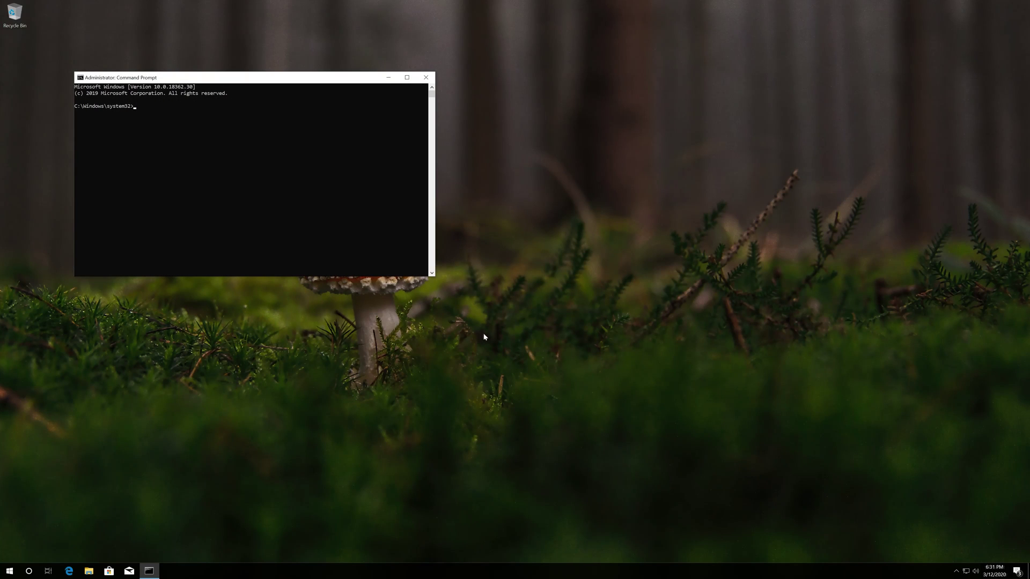
# Center the console window and run sfc /scannow to verify system files
pyautogui.moveTo(344, 79); pyautogui.dragTo(590, 174)
pyautogui.write('sfc /scannow')
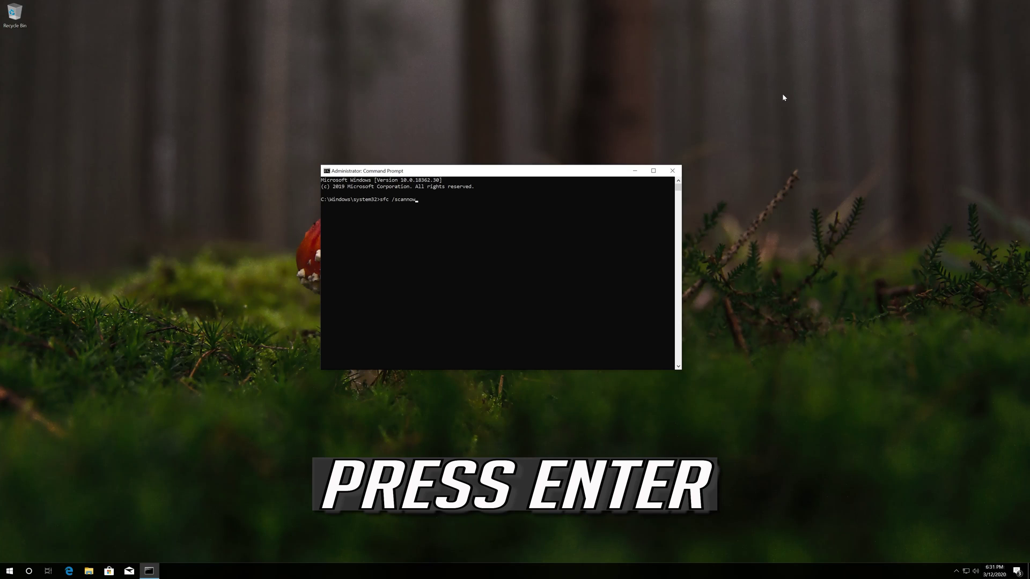
pyautogui.press('Return')
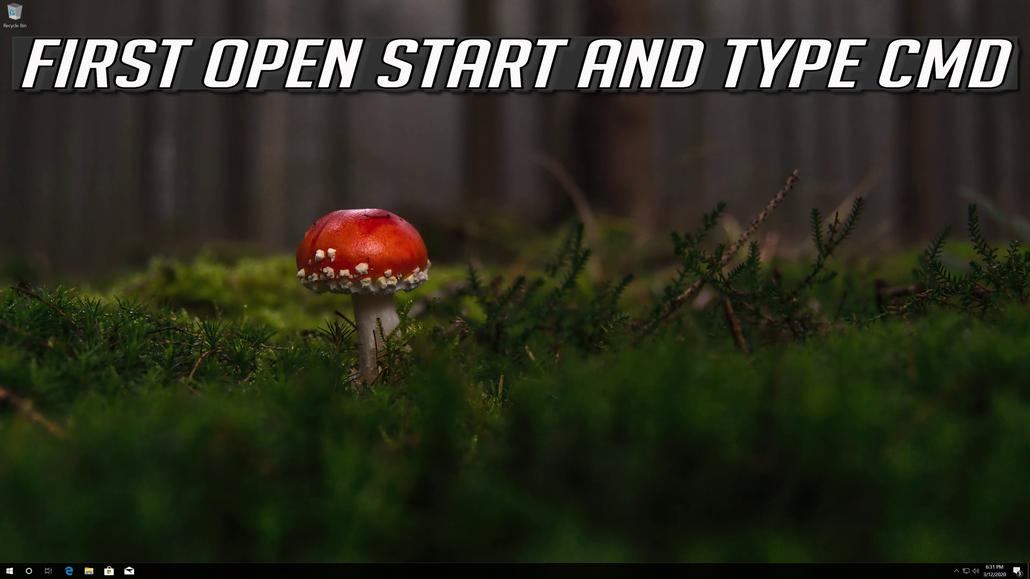
# Search Start for cmd again and launch another elevated Command Prompt, approving UAC
pyautogui.press('super')
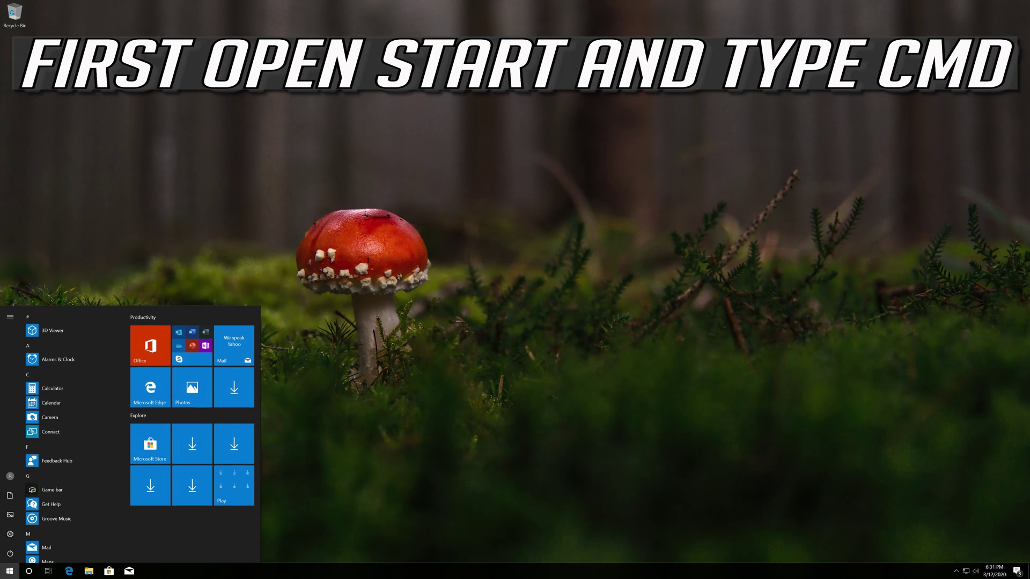
pyautogui.write('cmd')
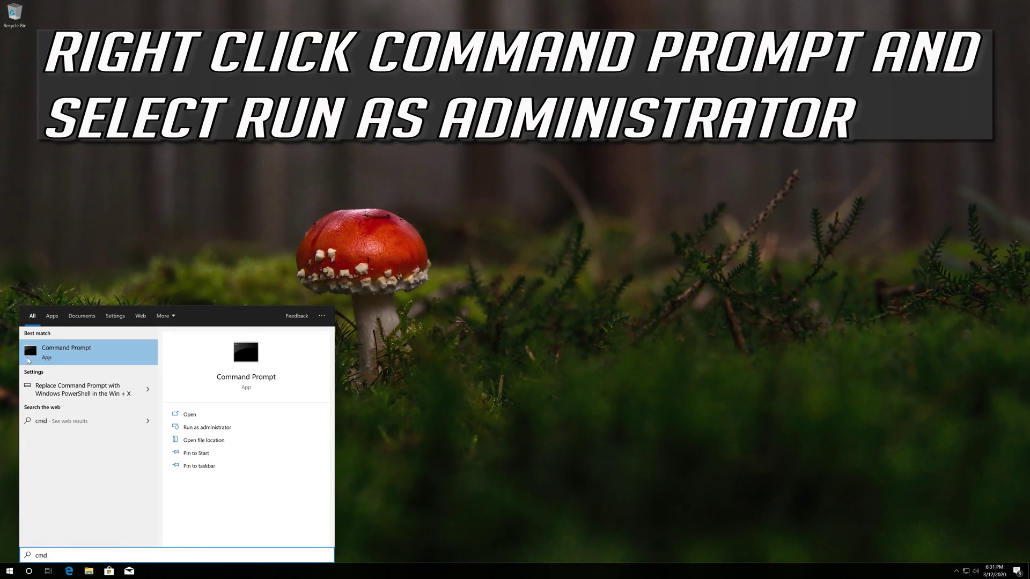
pyautogui.rightClick(41, 355)
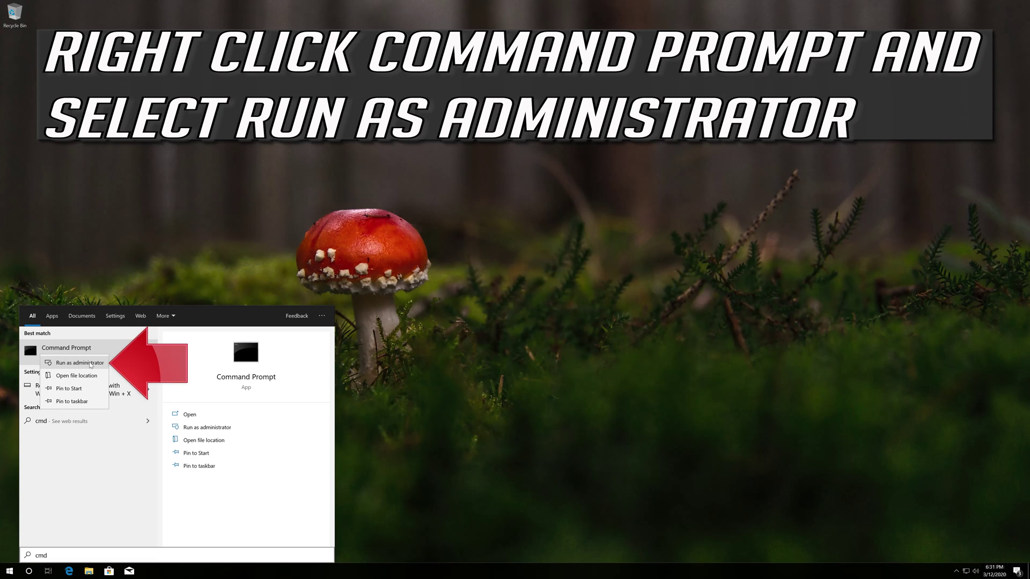
pyautogui.click(99, 363)
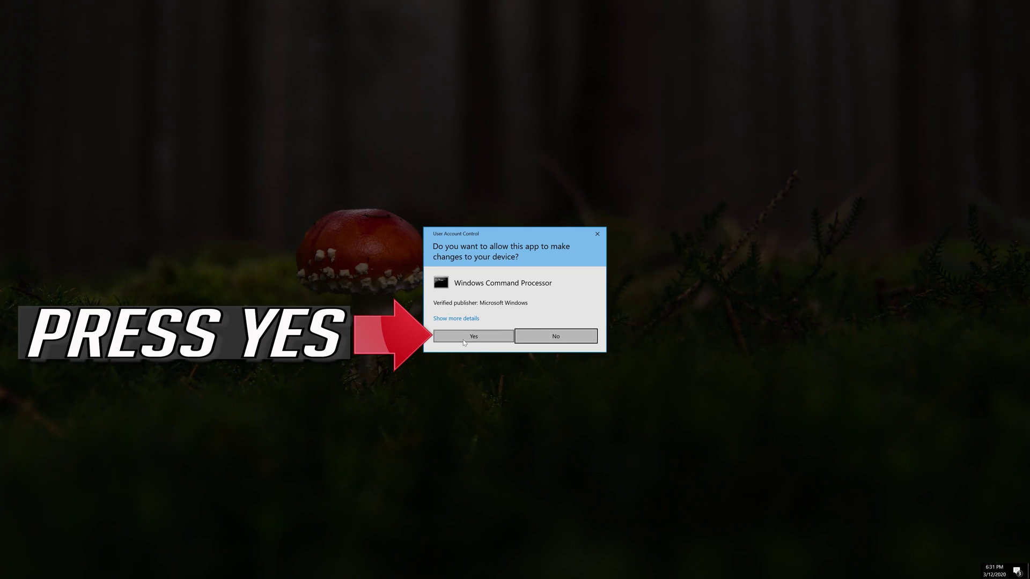
pyautogui.click(474, 336)
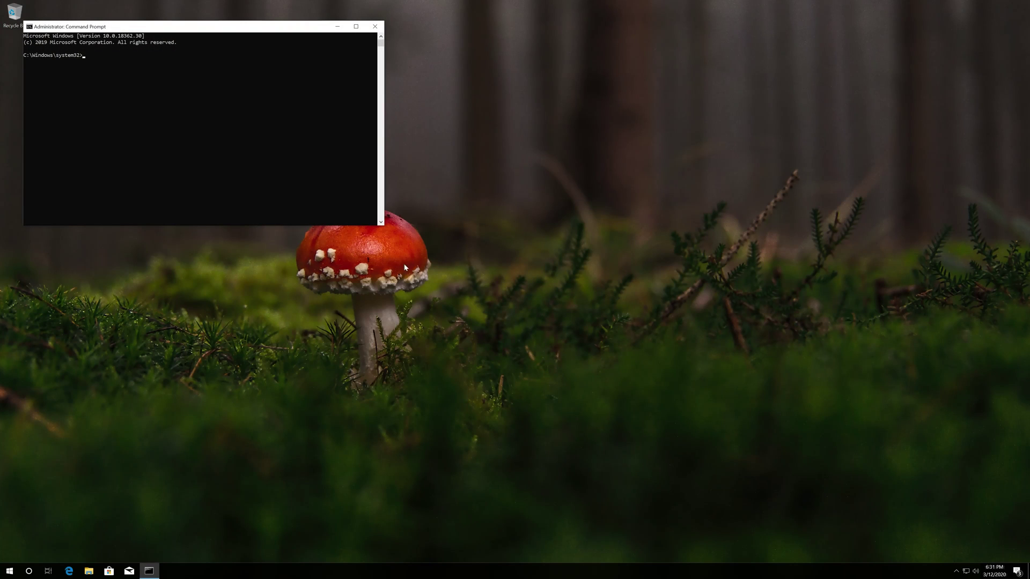
# Center the console and run DISM /Online /Cleanup-image /RestoreHealth to repair the Windows image
pyautogui.moveTo(269, 22); pyautogui.dragTo(584, 160)
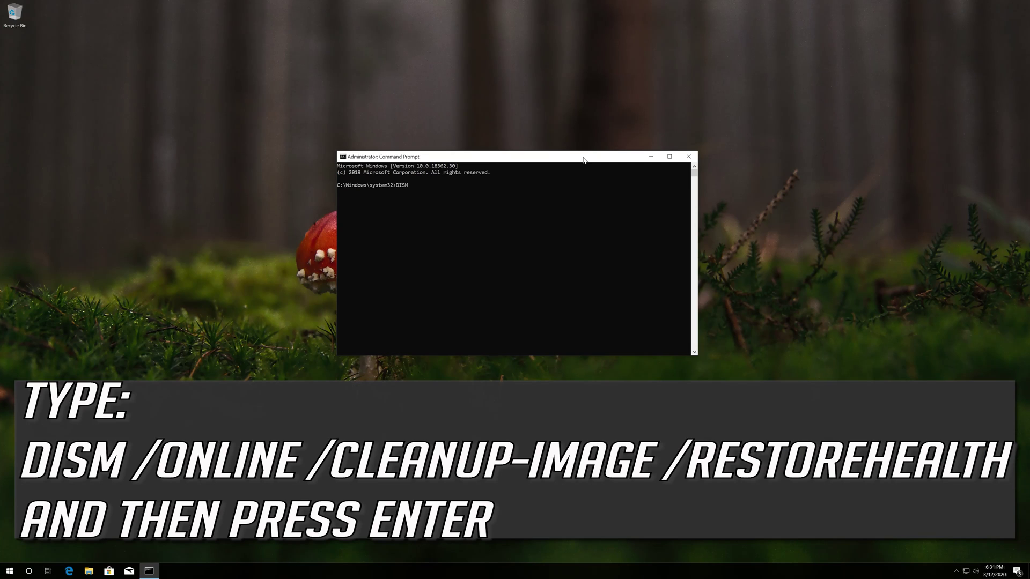
pyautogui.write('DISM /Online /Cleanup-image /RestoreHealth')
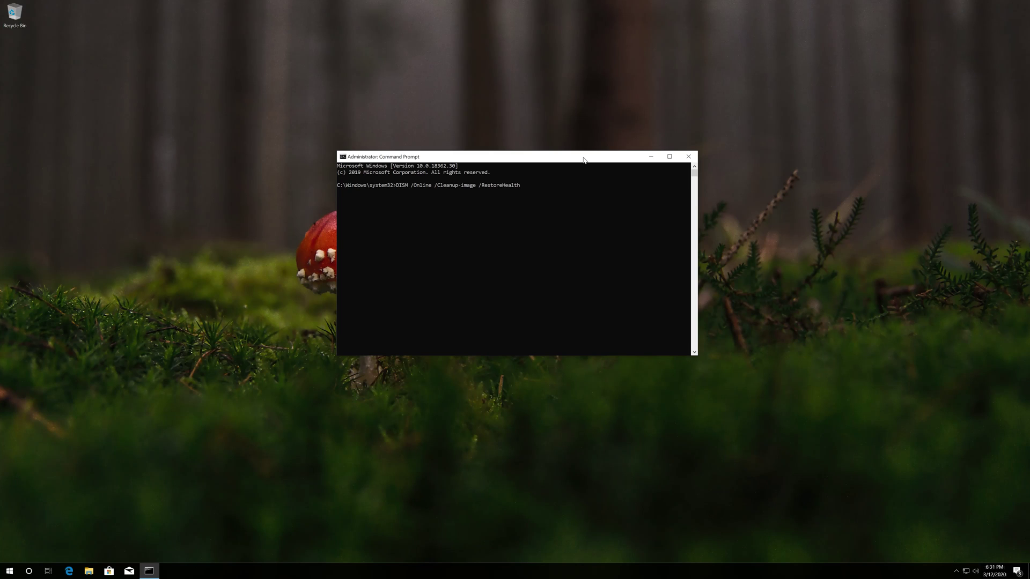
pyautogui.press('Return')
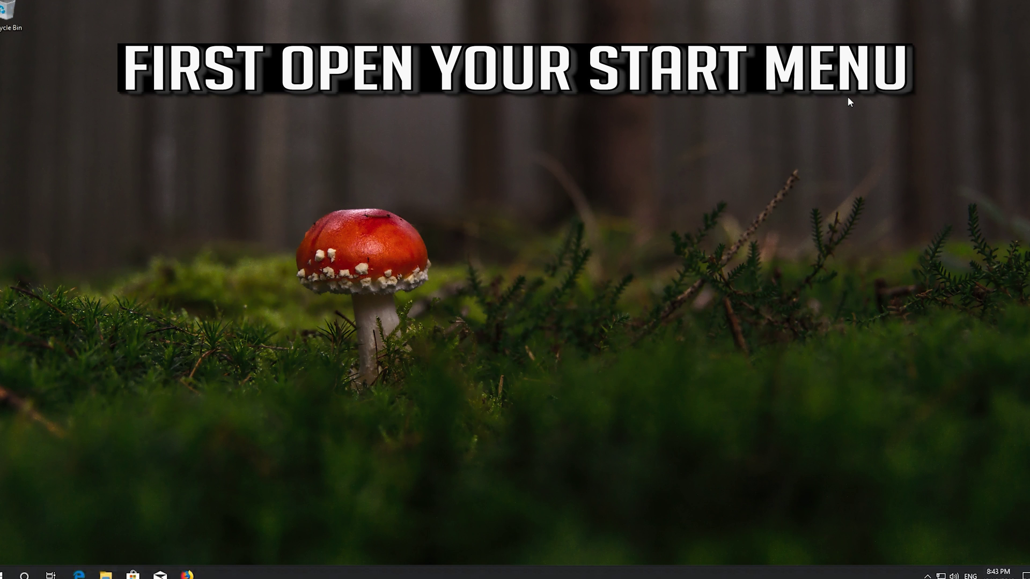
# Restart into advanced startup from Settings > Update & Security > Recovery
pyautogui.press('super')
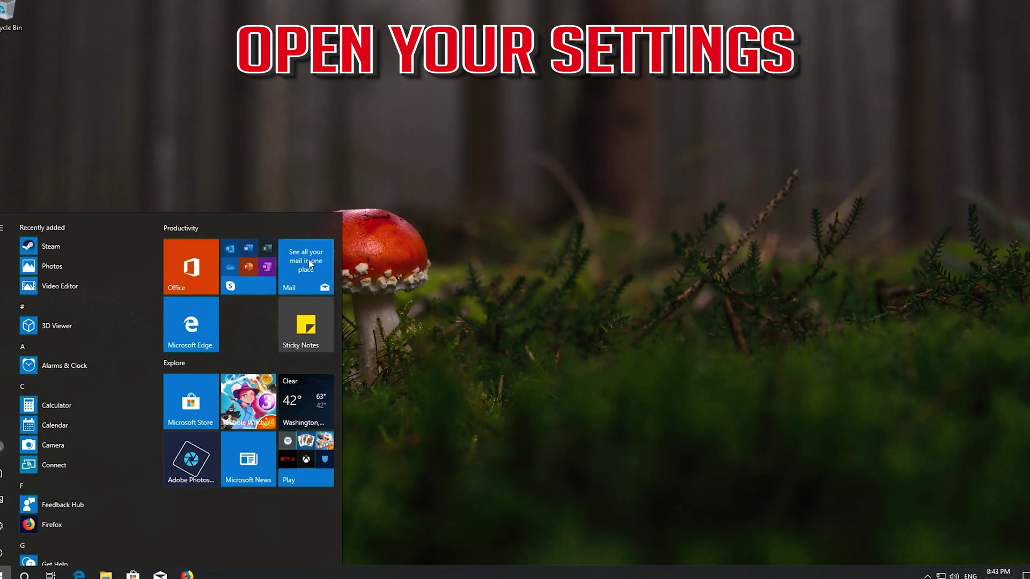
pyautogui.click(4, 526)
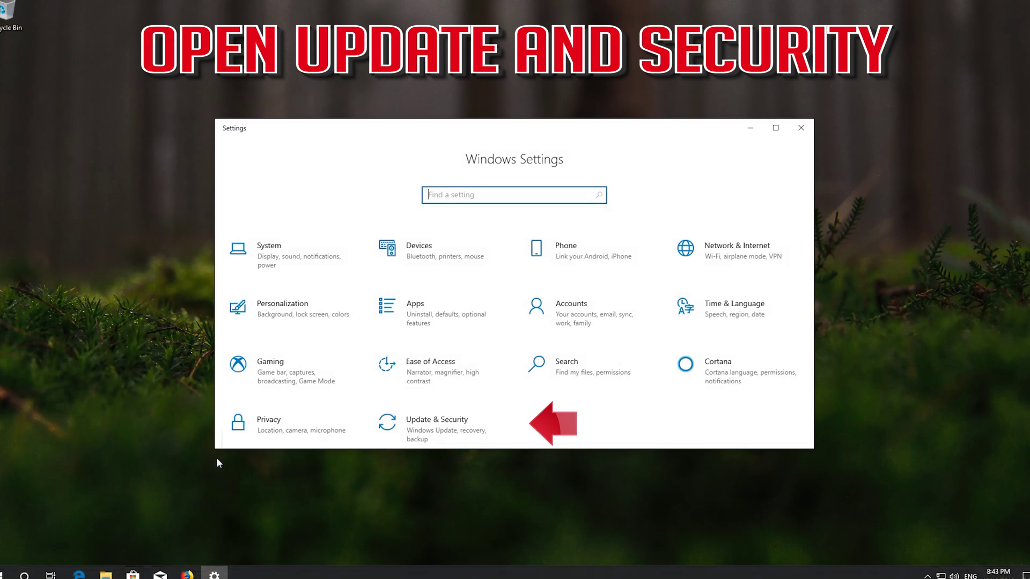
pyautogui.click(443, 430)
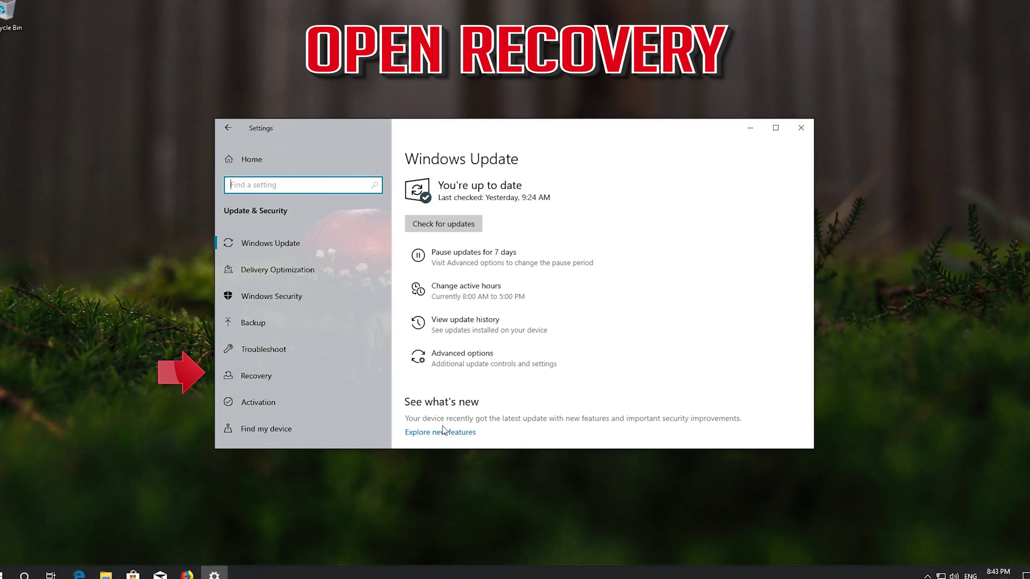
pyautogui.click(304, 378)
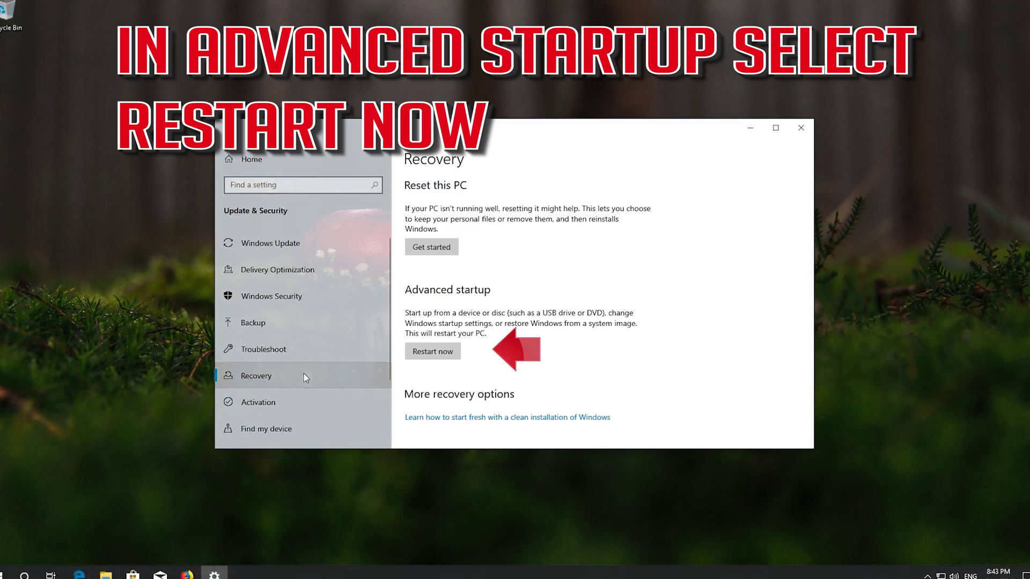
pyautogui.click(434, 352)
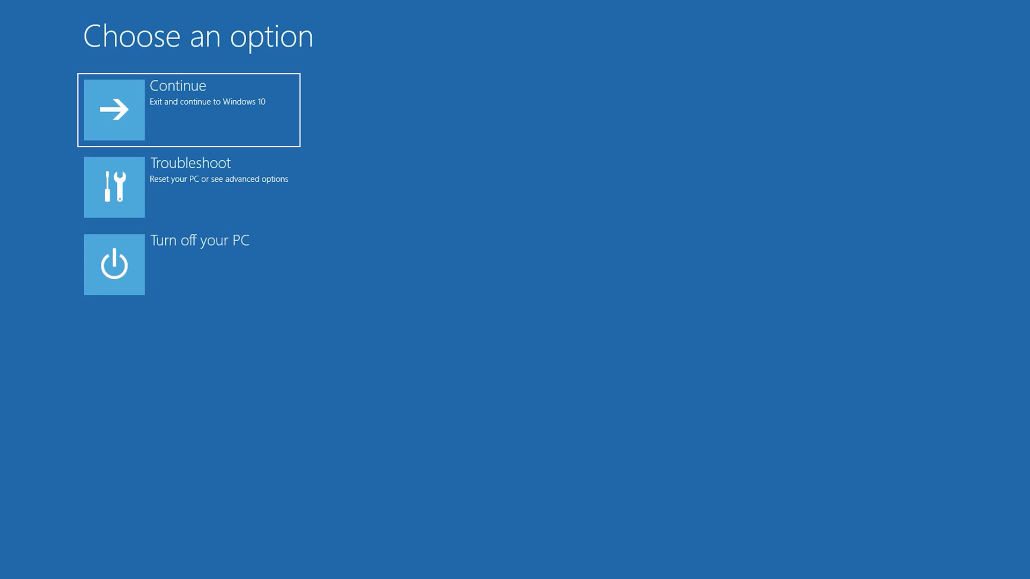
# Go to Troubleshoot > Advanced options > Startup Settings and restart to the boot-options menu
pyautogui.click(202, 186)
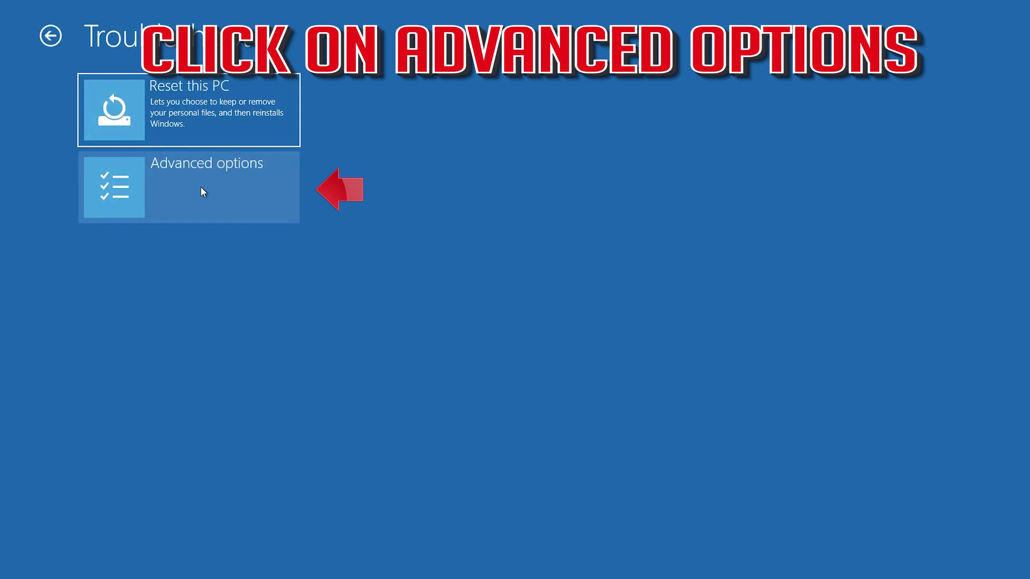
pyautogui.click(201, 188)
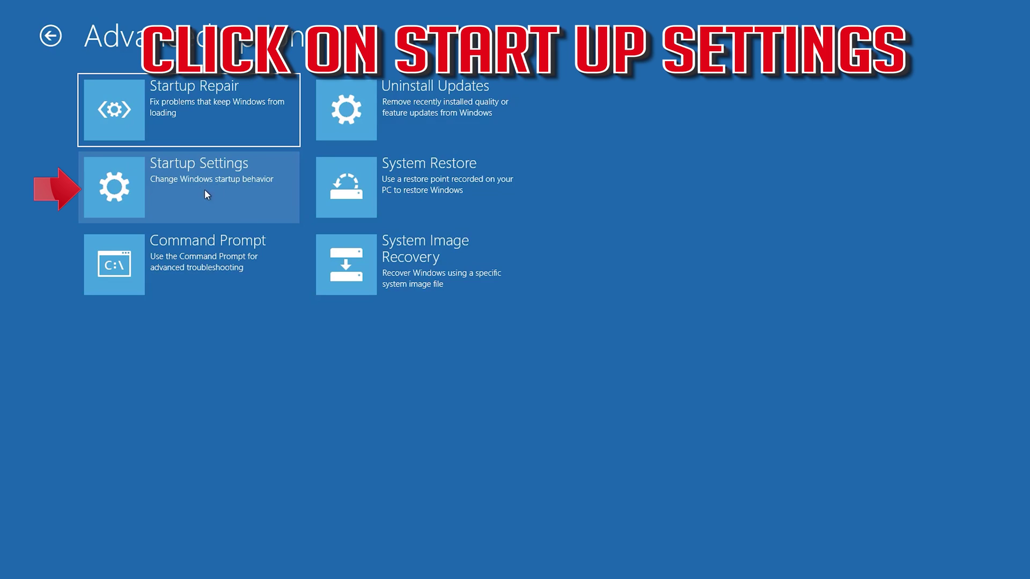
pyautogui.click(206, 191)
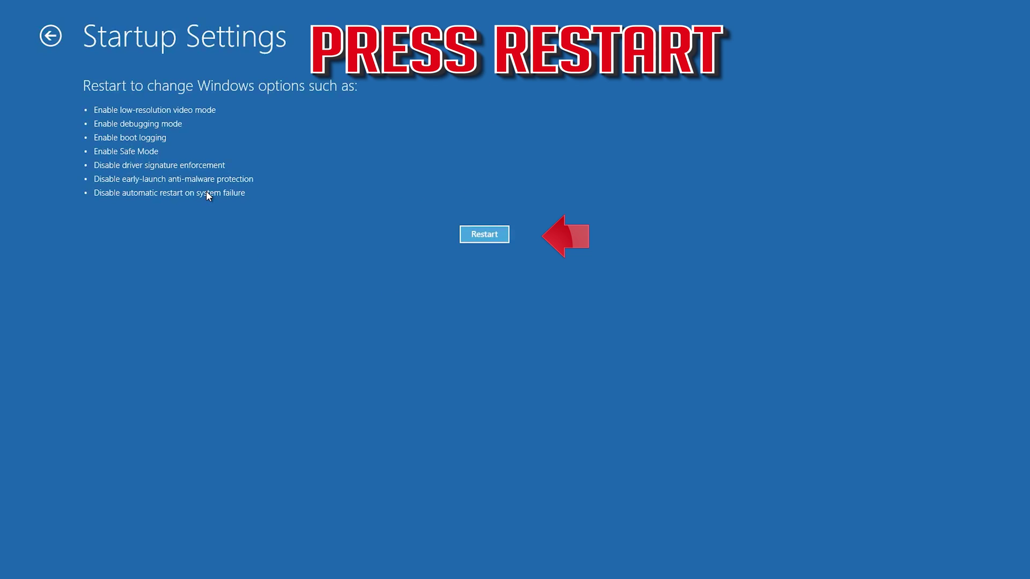
pyautogui.click(477, 241)
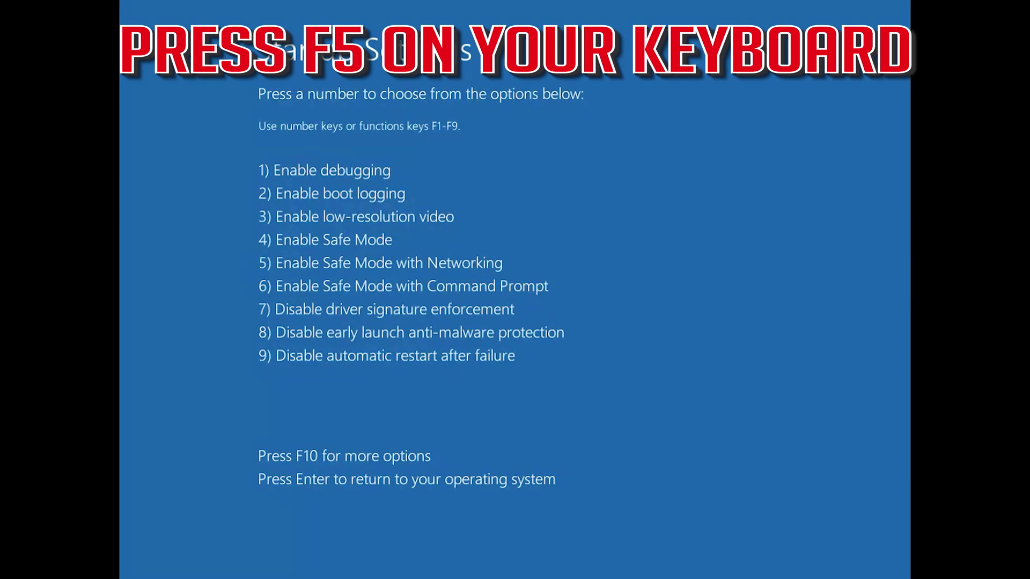
# Boot into Safe Mode with Networking (F5), then run Windows Memory Diagnostic with restart and check
pyautogui.press('F5')
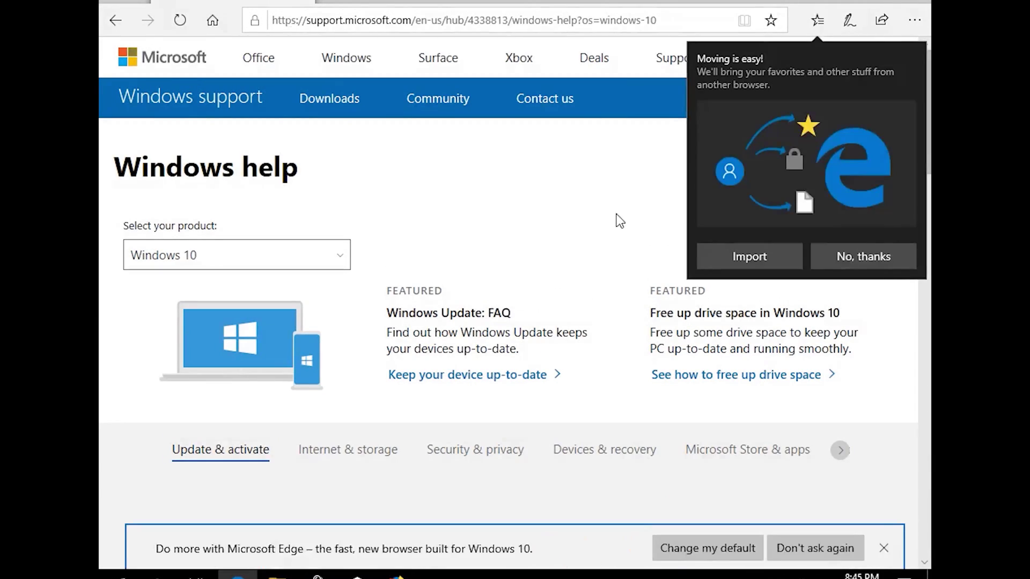
pyautogui.click(873, 6)
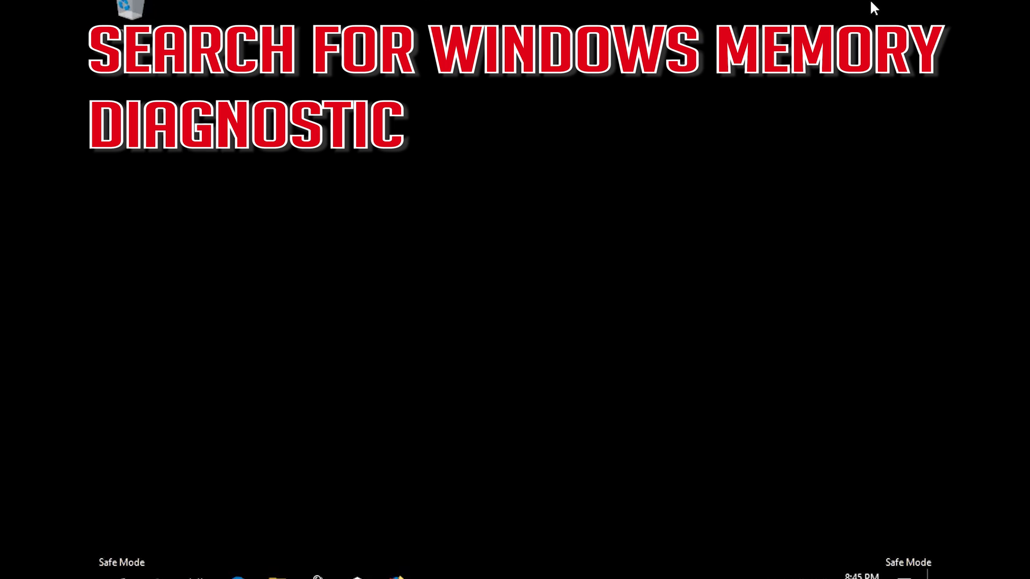
pyautogui.press('super')
pyautogui.write('memory')
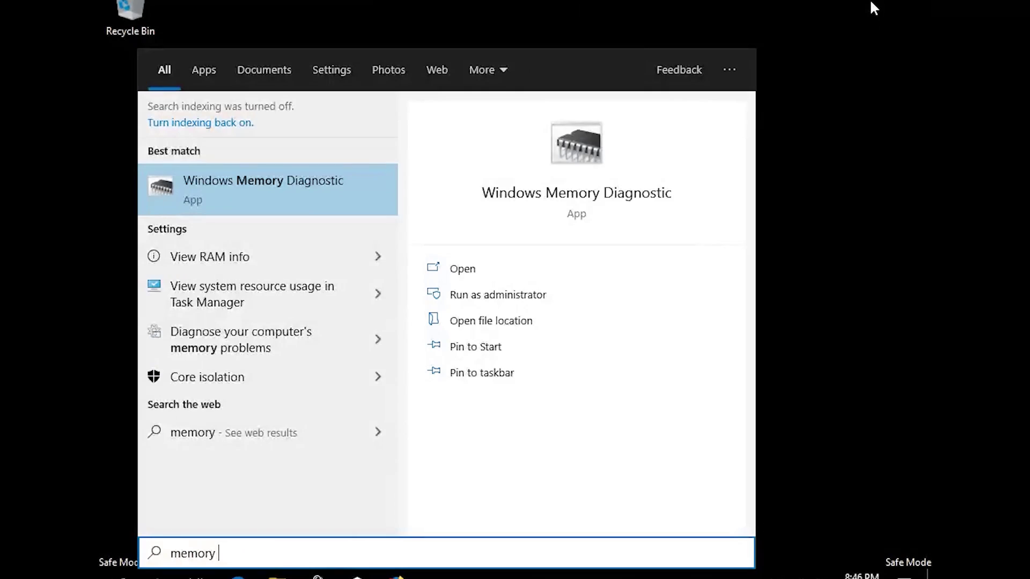
pyautogui.click(281, 194)
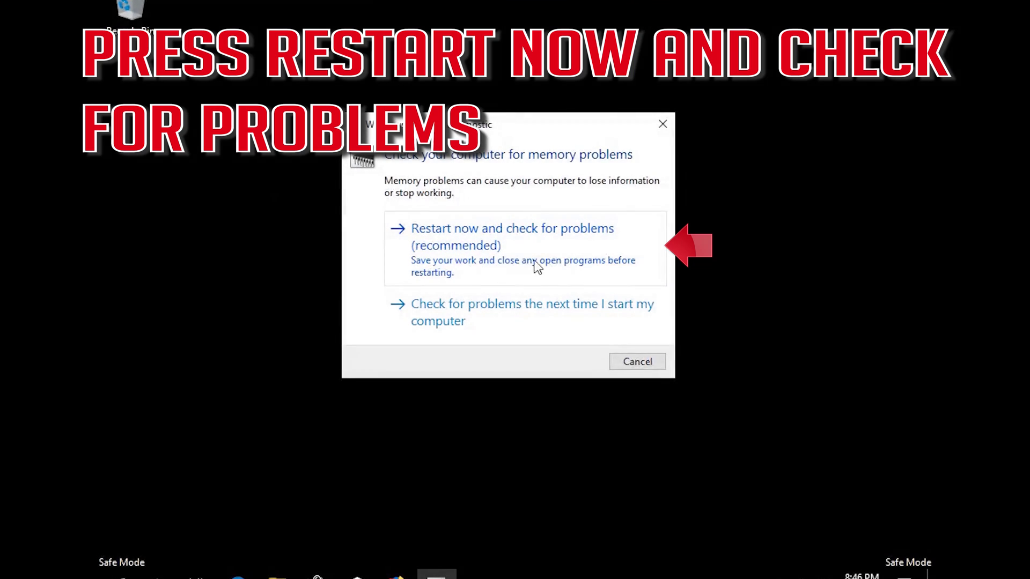
pyautogui.click(543, 267)
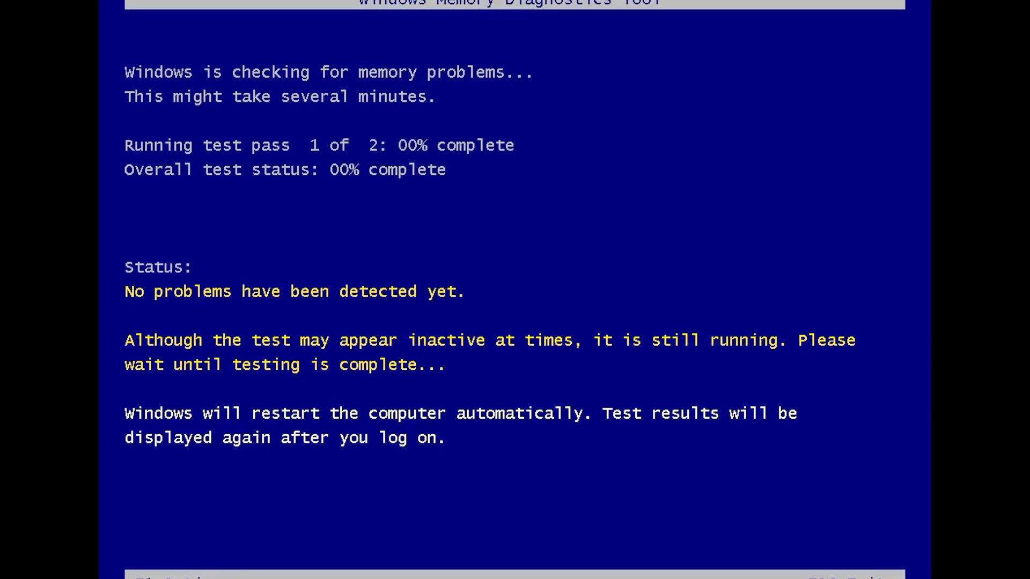